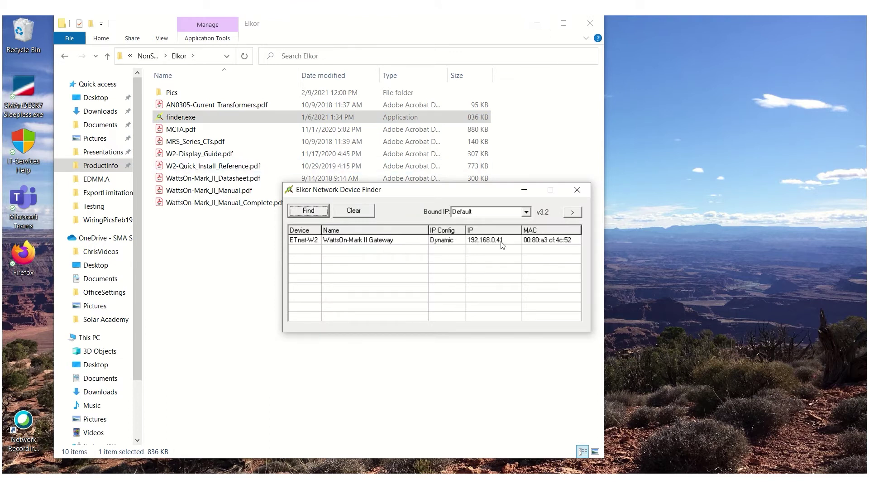
Switch the WattsOn-Mark II Gateway to Static addressing at 192.168.0.45 and apply
{"action": "double_click", "coordinate": [449, 240]}
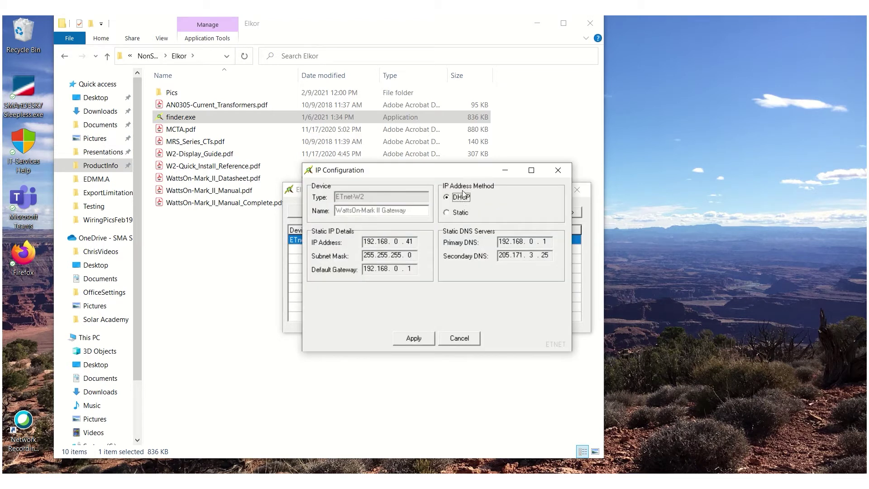
{"action": "left_click", "coordinate": [447, 212]}
{"action": "double_click", "coordinate": [413, 242]}
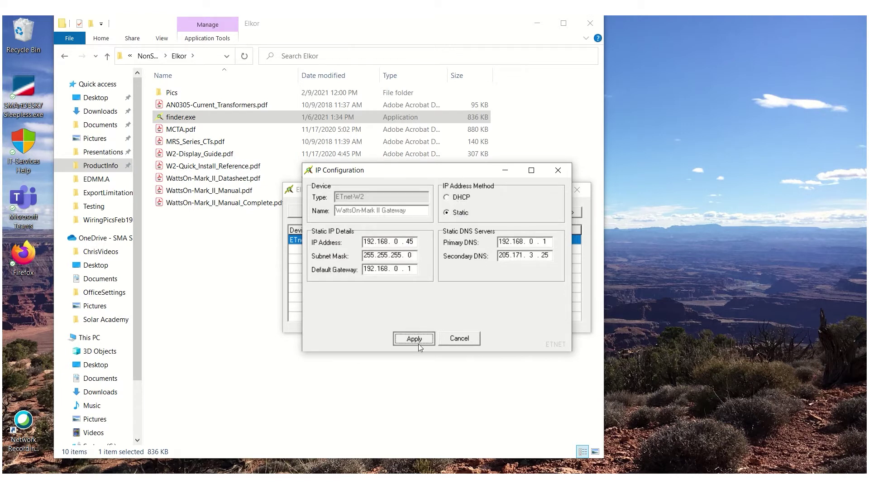
{"action": "left_click", "coordinate": [418, 344]}
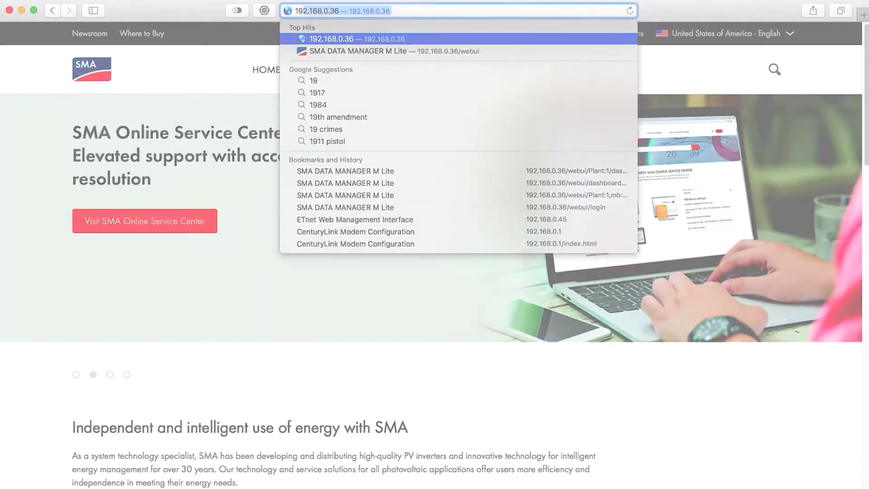
Load the Data Manager at 192.168.0.36 in Safari's address bar
{"action": "type", "text": "2"}
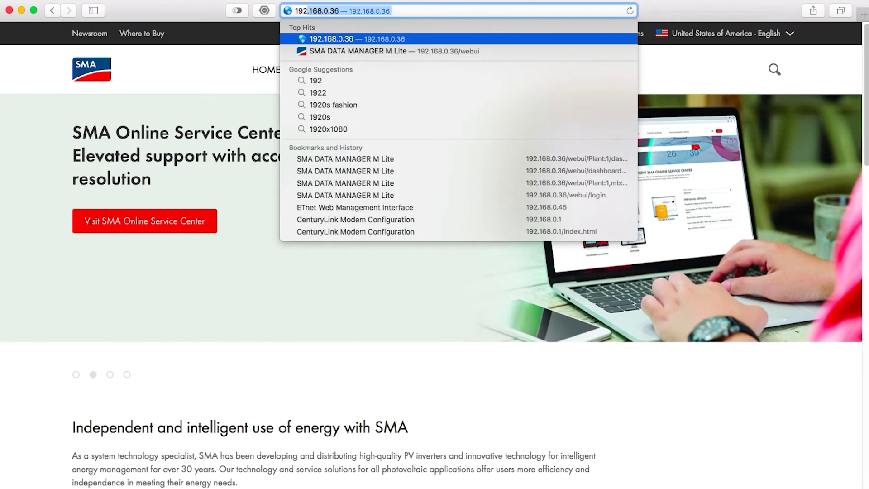
{"action": "key", "text": "Return"}
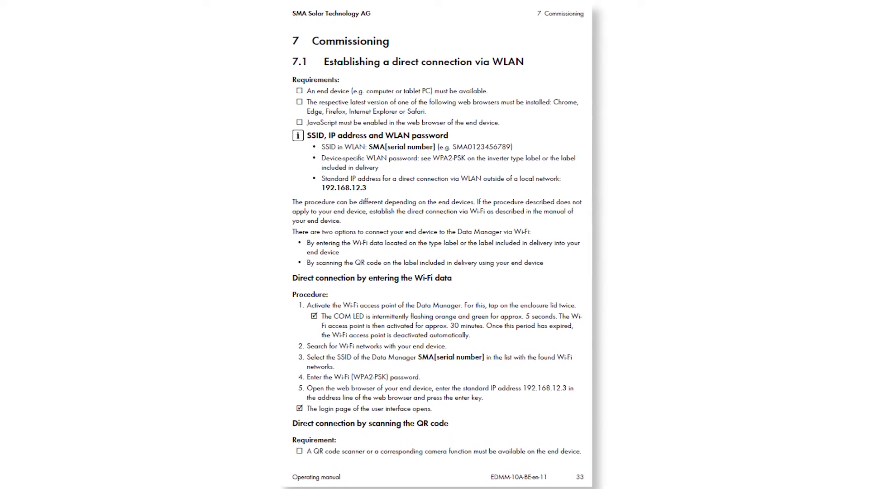
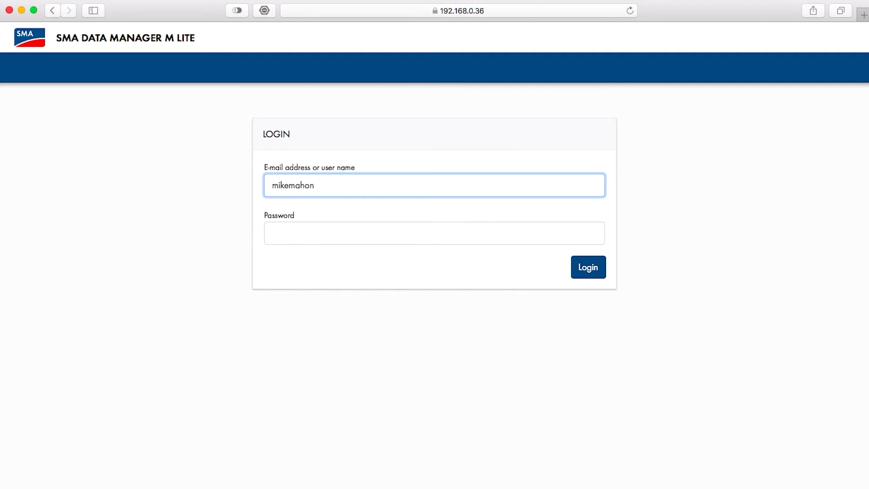
Log in to SMA Data Manager M Lite with the user name and password
{"action": "left_click", "coordinate": [273, 233]}
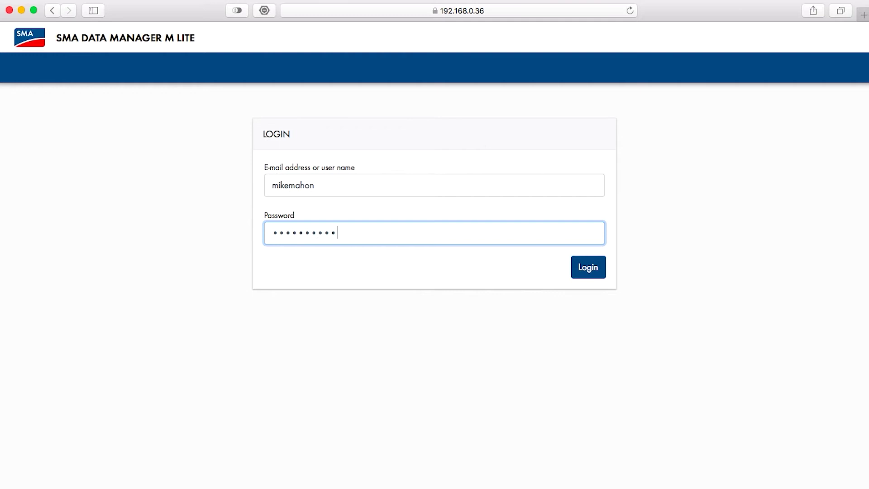
{"action": "key", "text": "Return"}
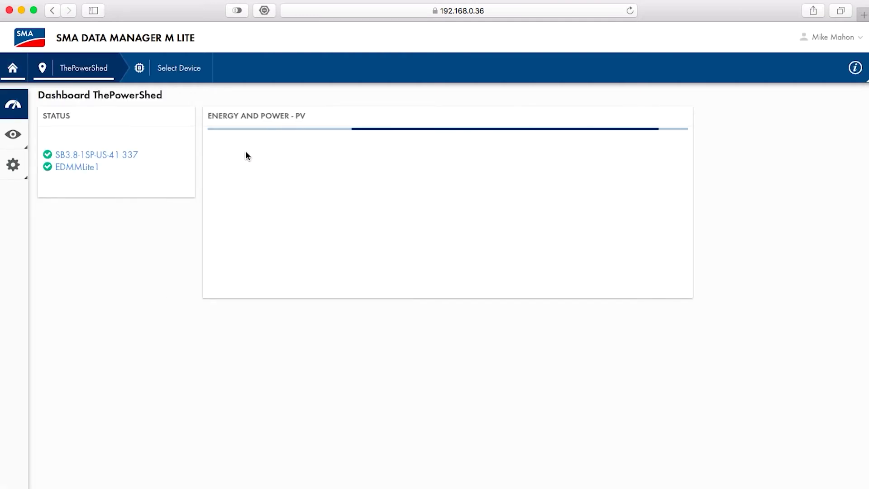
In Device administration, start registering a new device
{"action": "left_click", "coordinate": [17, 169]}
{"action": "left_click", "coordinate": [52, 191]}
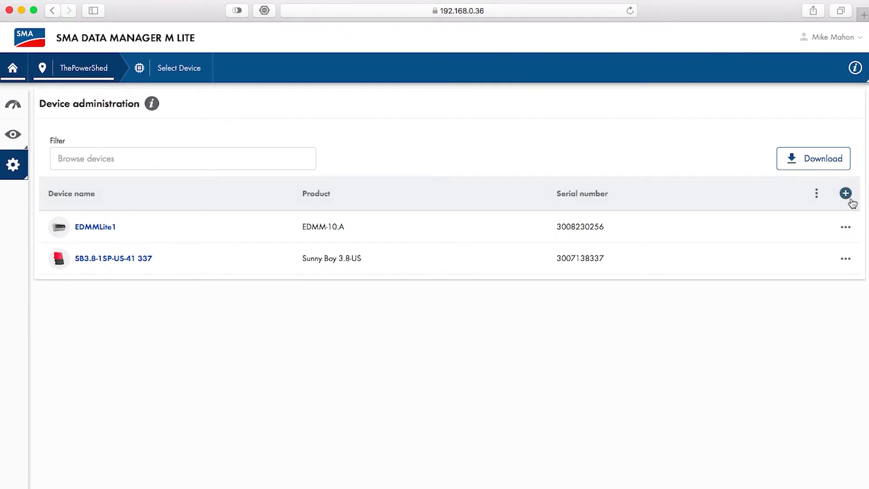
{"action": "left_click", "coordinate": [846, 194]}
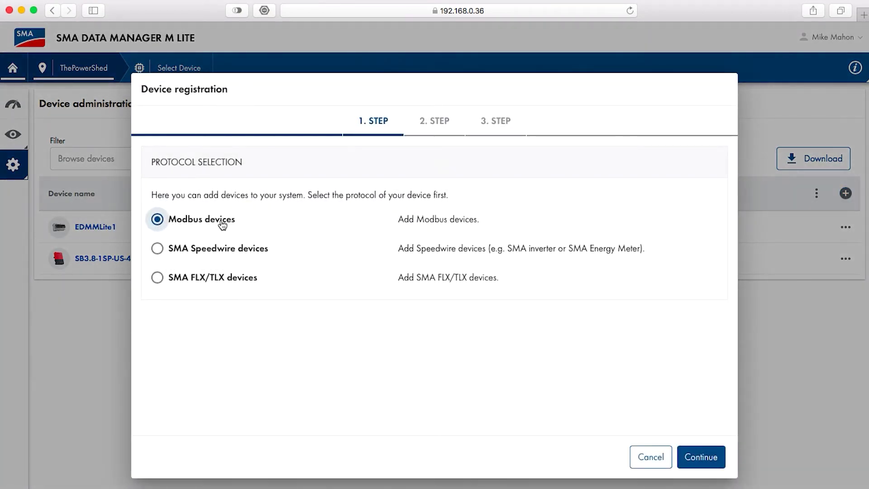
Choose Modbus over Ethernet with the Elkor WattsOn Mark II profile at 192.168.0.45
{"action": "left_click", "coordinate": [697, 456]}
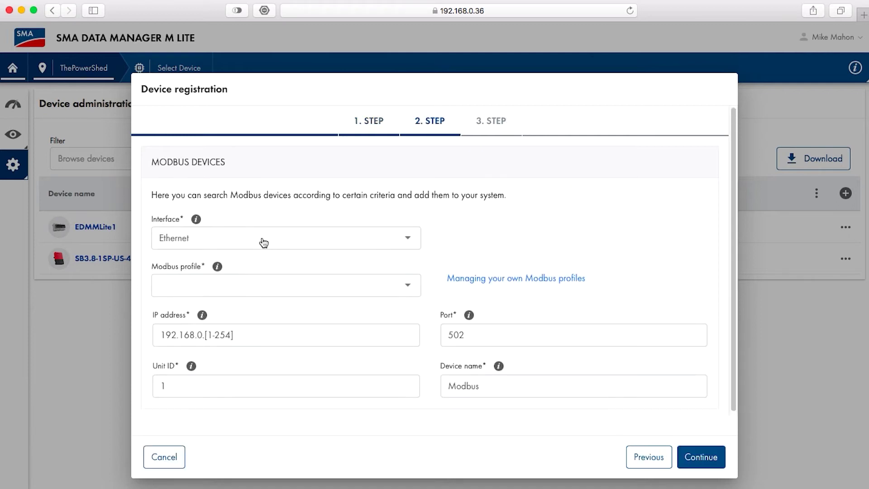
{"action": "left_click", "coordinate": [264, 244]}
{"action": "left_click", "coordinate": [258, 245]}
{"action": "left_click", "coordinate": [249, 287]}
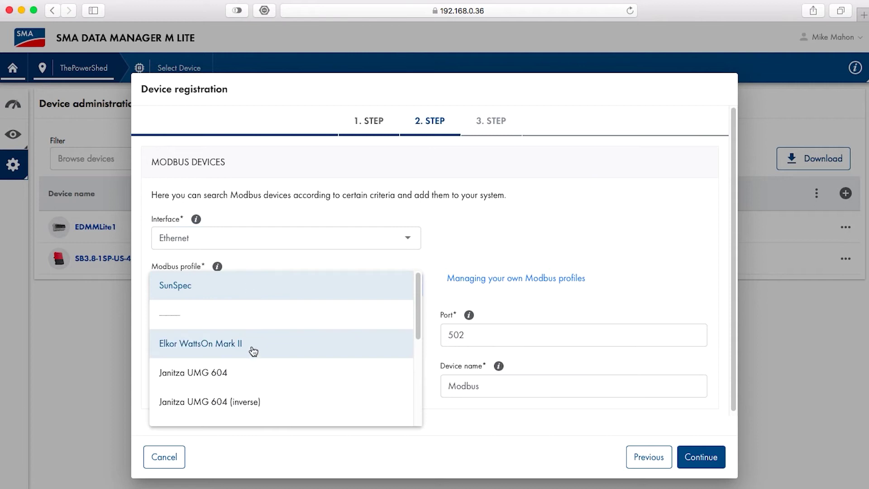
{"action": "left_click", "coordinate": [253, 353]}
{"action": "left_click", "coordinate": [251, 336]}
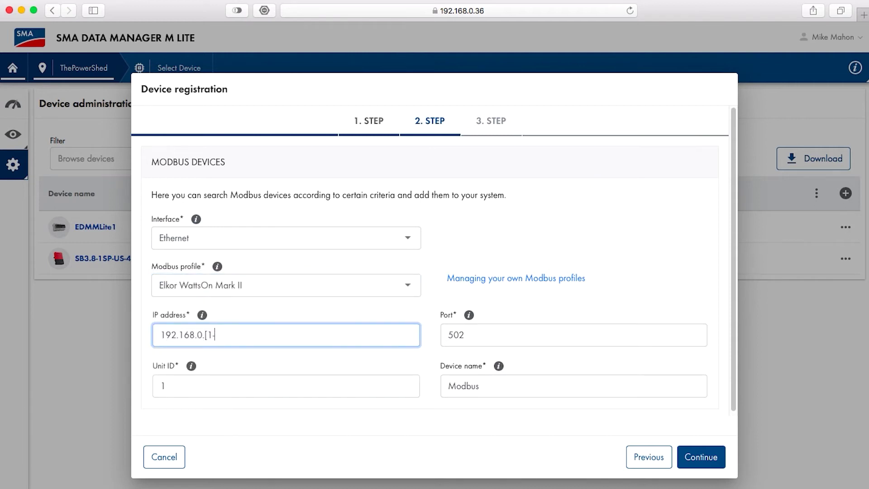
{"action": "key", "text": "BackSpace"}
{"action": "key", "text": "BackSpace"}
Add the detected WattsOn Mark II under the name Elkor-W2E3 and save it
{"action": "double_click", "coordinate": [497, 380]}
{"action": "type", "text": "Elkor"}
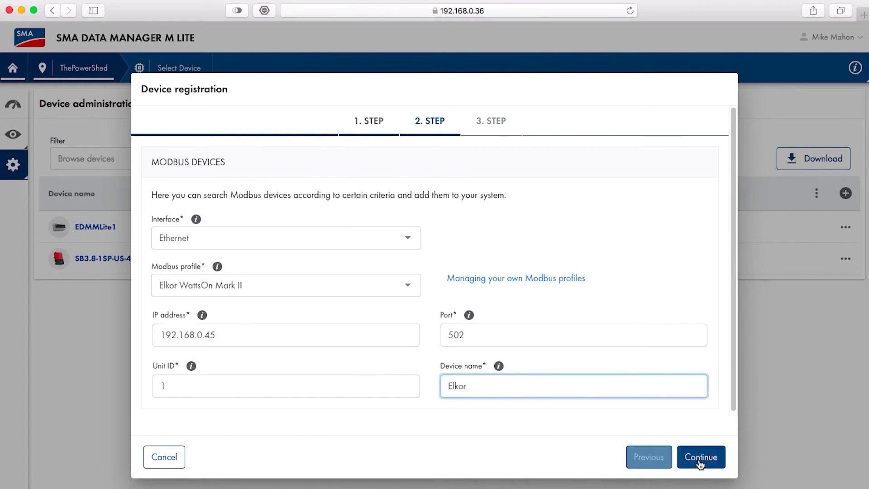
{"action": "left_click", "coordinate": [700, 460]}
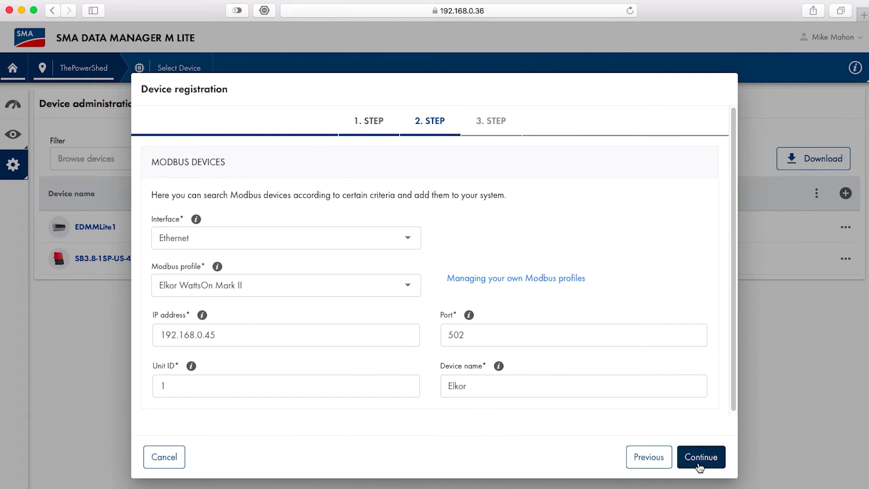
{"action": "left_click", "coordinate": [170, 265]}
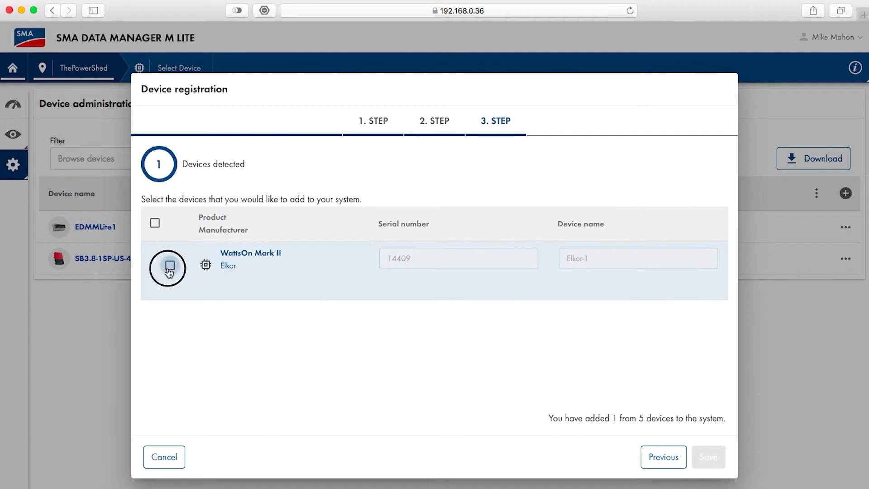
{"action": "left_click", "coordinate": [608, 263]}
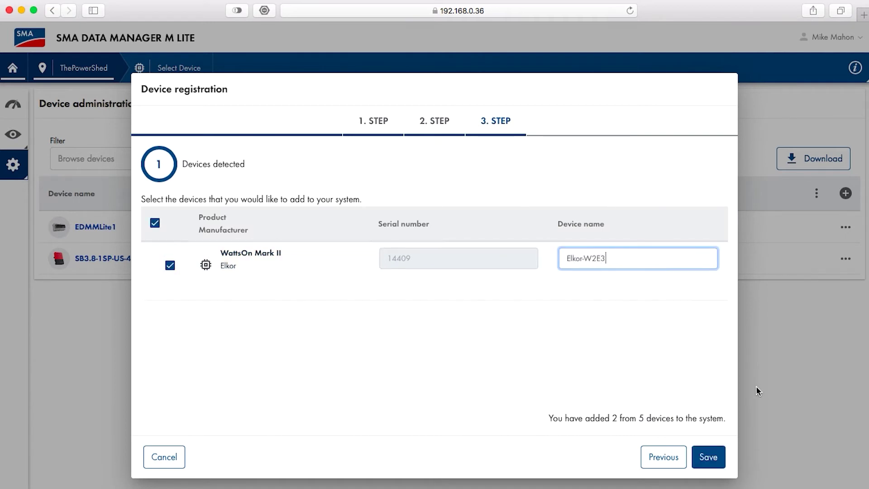
{"action": "left_click", "coordinate": [709, 458]}
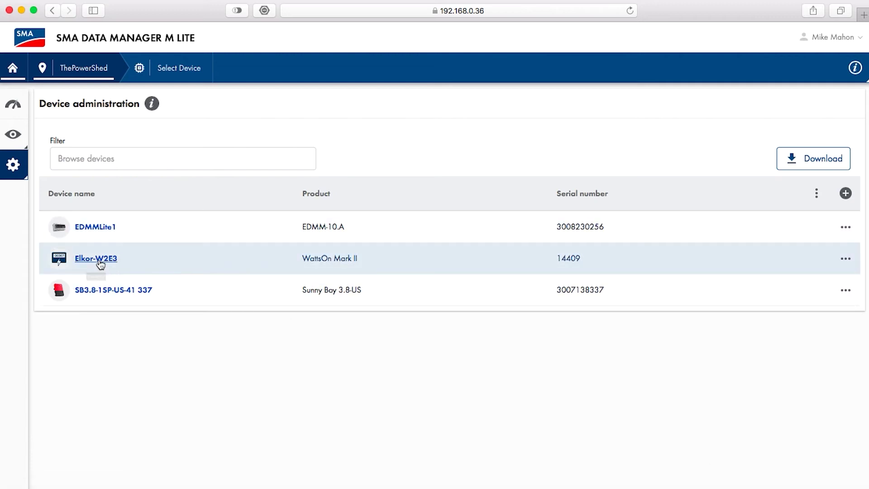
In Meter configuration, set grid-supplied power to Elkor-W2E3's Grid reference counter
{"action": "left_click", "coordinate": [14, 105]}
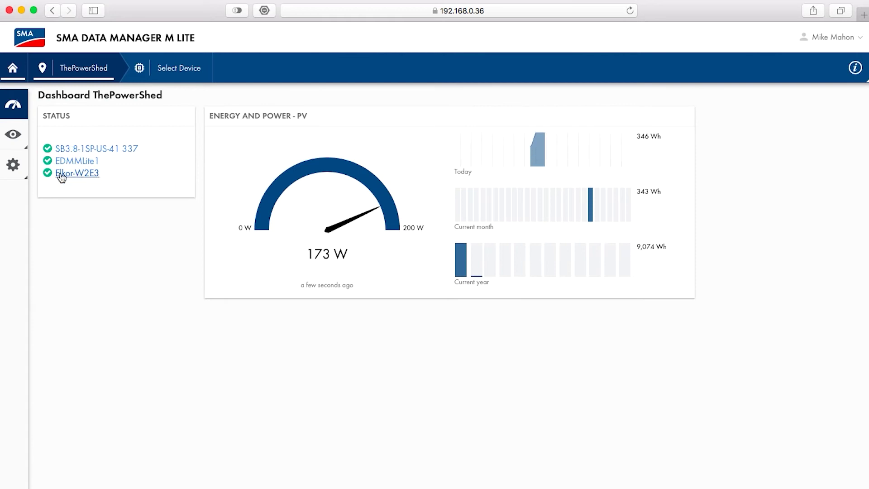
{"action": "left_click", "coordinate": [19, 179]}
{"action": "left_click", "coordinate": [12, 168]}
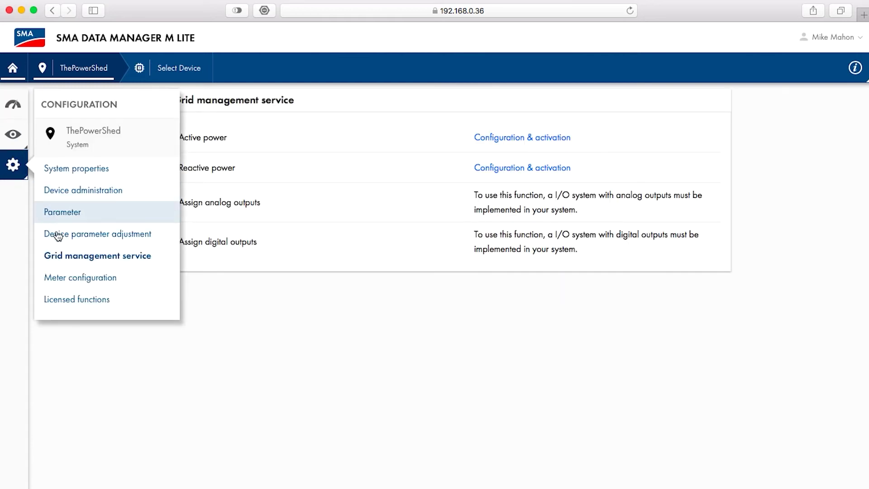
{"action": "left_click", "coordinate": [64, 274]}
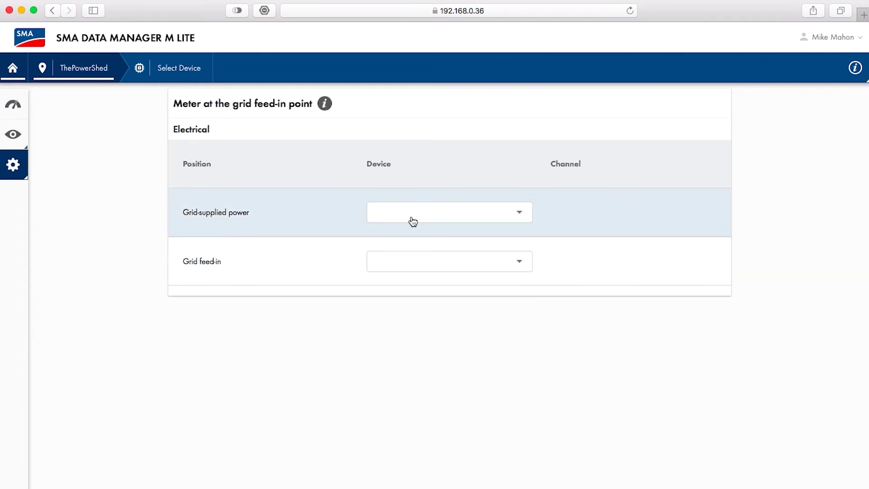
{"action": "left_click", "coordinate": [520, 213]}
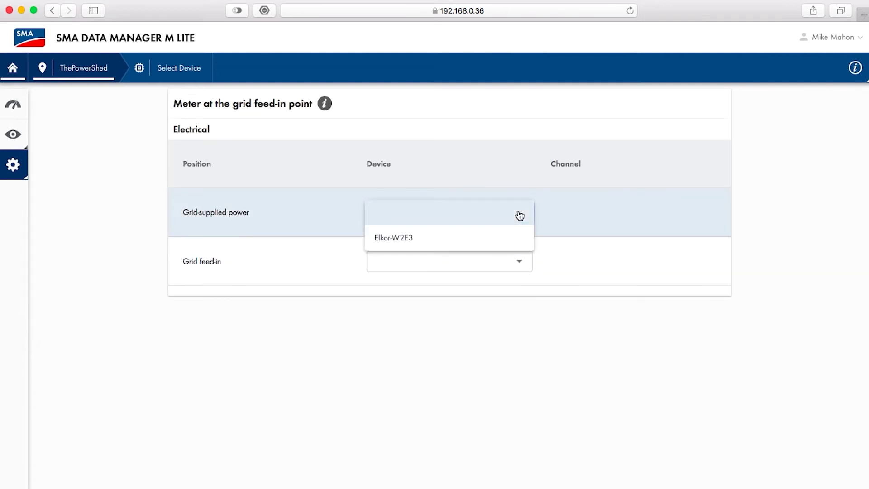
{"action": "left_click", "coordinate": [465, 243]}
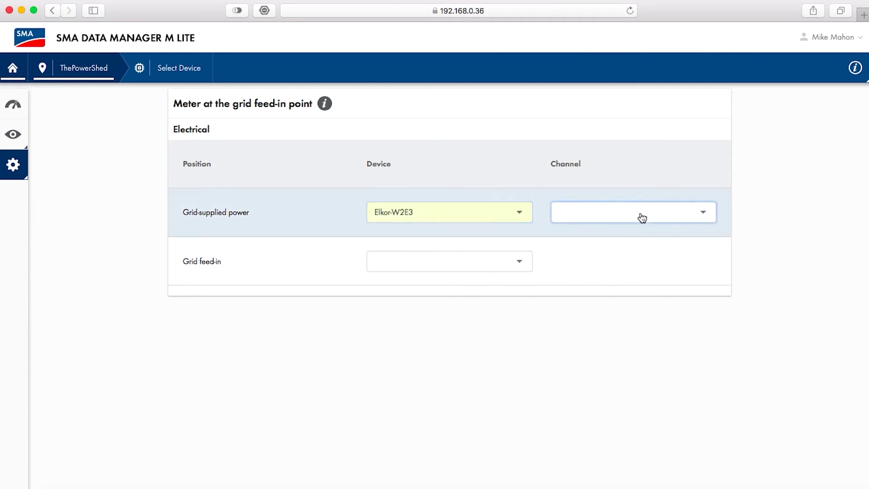
{"action": "left_click", "coordinate": [643, 218]}
{"action": "left_click", "coordinate": [646, 242]}
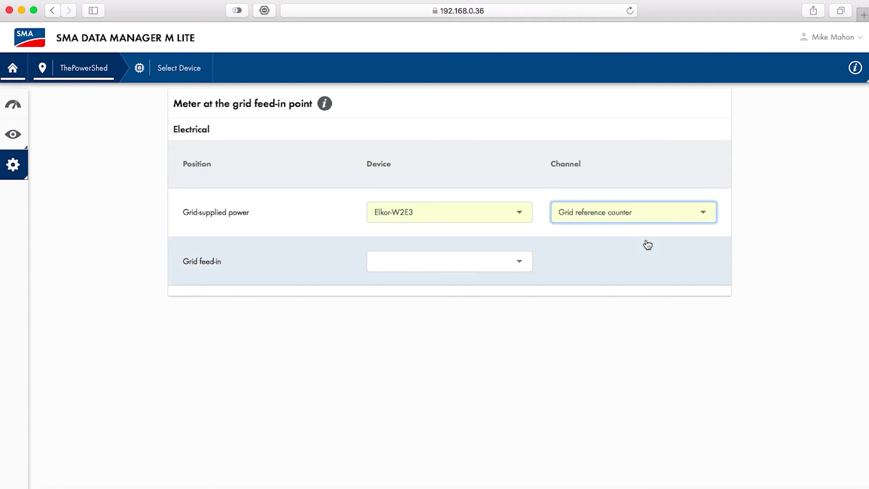
Set grid feed-in to Elkor-W2E3's Grid feed-in counter
{"action": "left_click", "coordinate": [522, 269]}
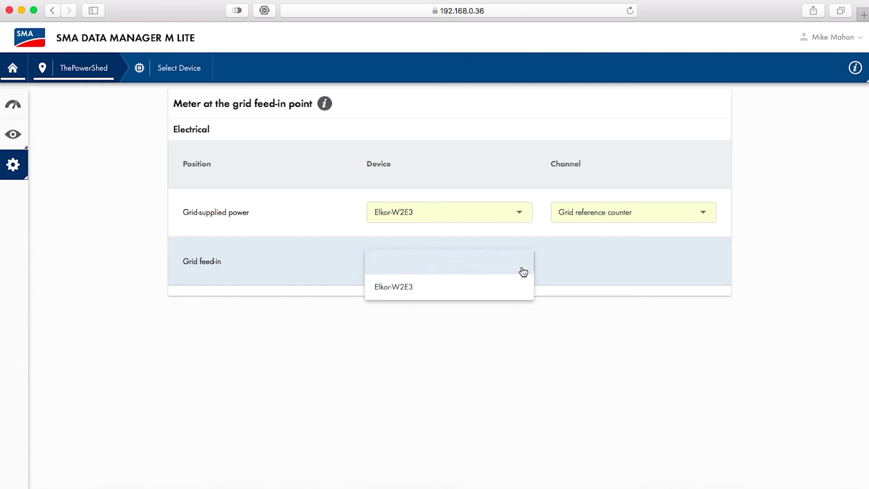
{"action": "left_click", "coordinate": [449, 291]}
{"action": "left_click", "coordinate": [614, 264]}
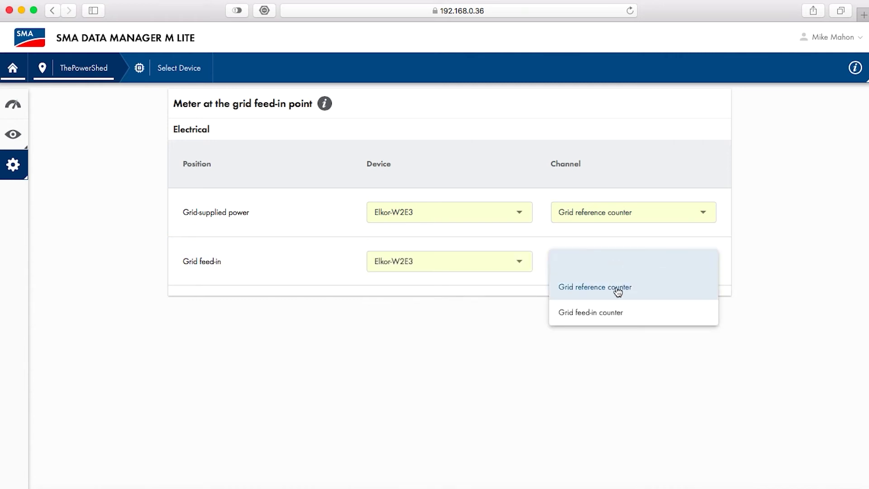
{"action": "left_click", "coordinate": [616, 315]}
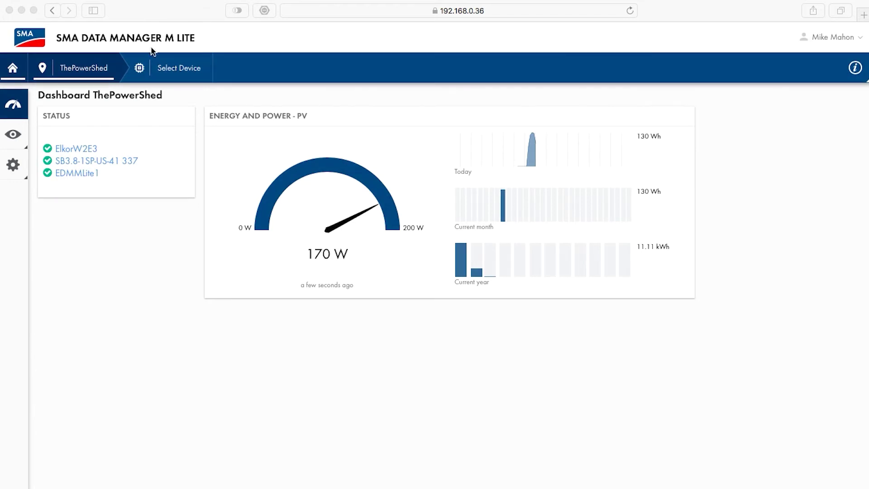
Go to the SB3.8-1SP-US-41 337 inverter's page and bring up its Configuration options
{"action": "left_click", "coordinate": [166, 74]}
{"action": "left_click", "coordinate": [176, 72]}
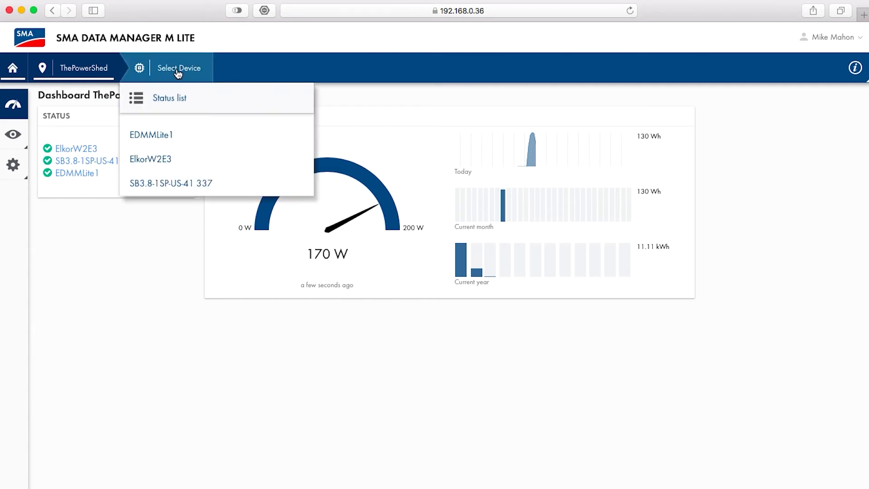
{"action": "left_click", "coordinate": [157, 187]}
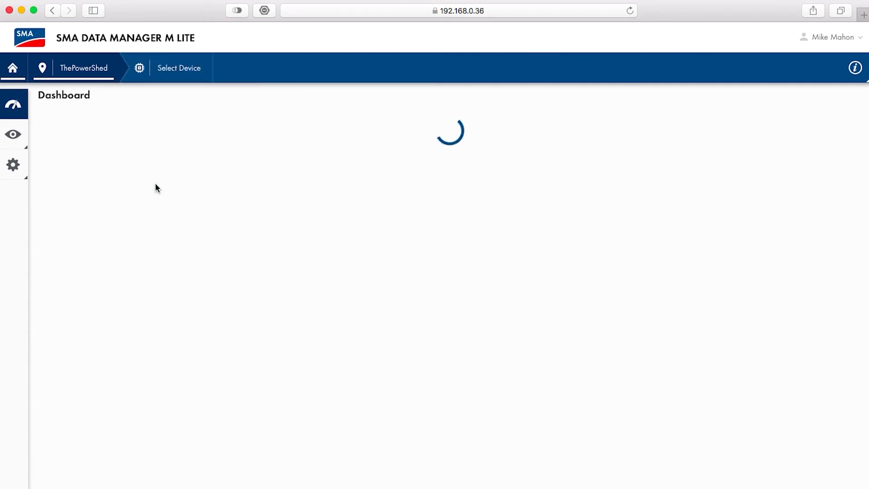
{"action": "left_click", "coordinate": [23, 167]}
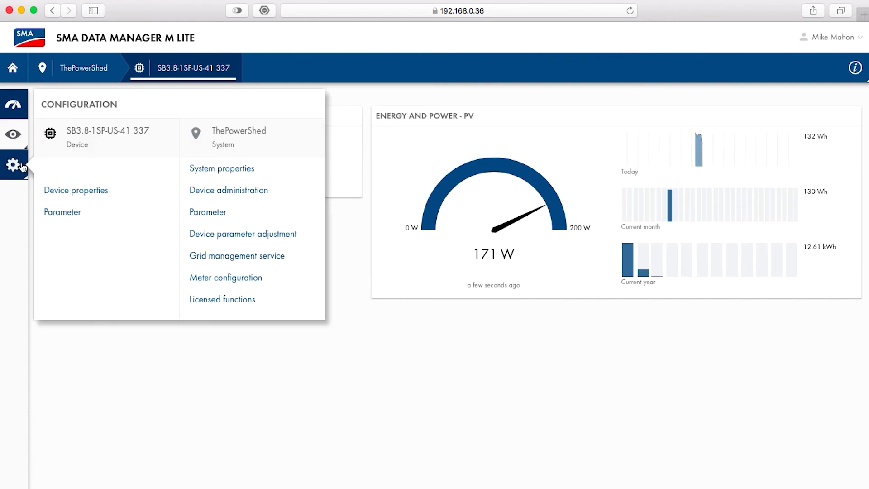
Set 'Operating mode active power setting' to External setting, then go back to ThePowerShed dashboard
{"action": "left_click", "coordinate": [59, 213]}
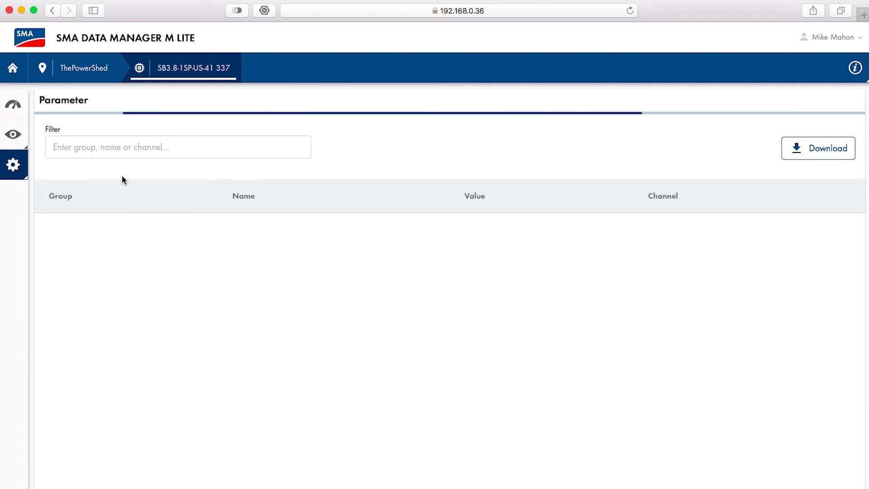
{"action": "left_click", "coordinate": [138, 145]}
{"action": "type", "text": "oper"}
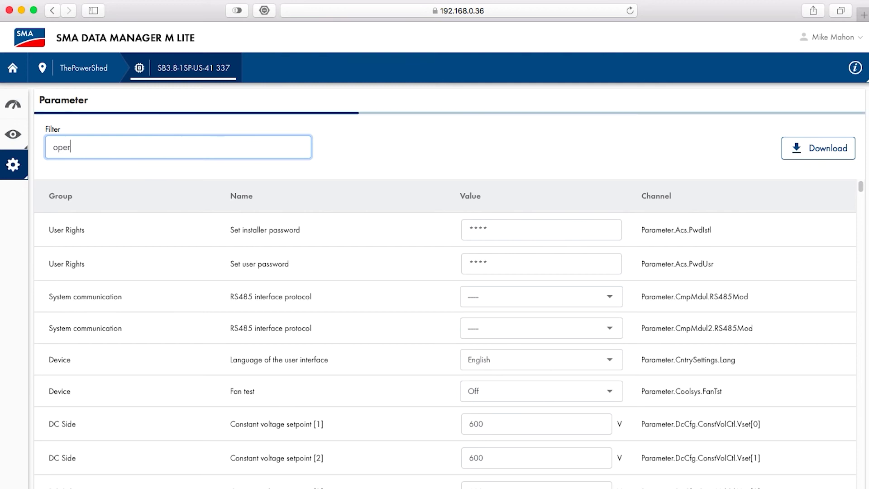
{"action": "type", "text": "ating mode"}
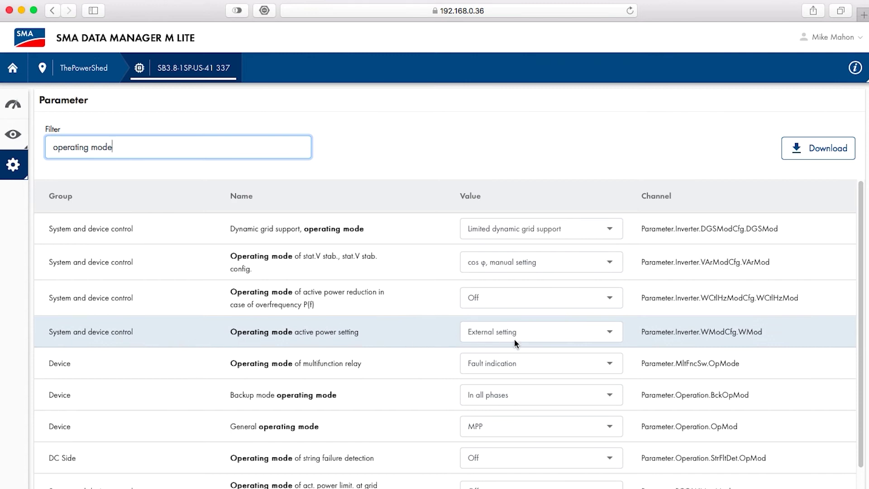
{"action": "left_click", "coordinate": [609, 333]}
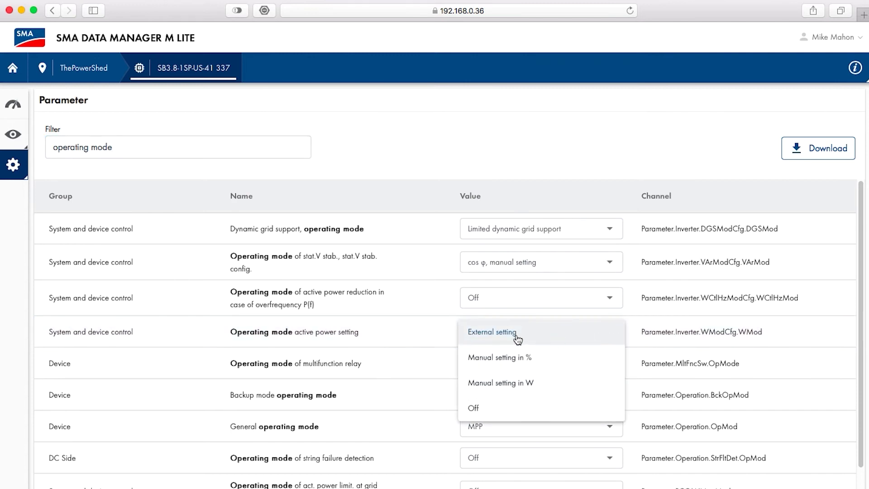
{"action": "left_click", "coordinate": [516, 336]}
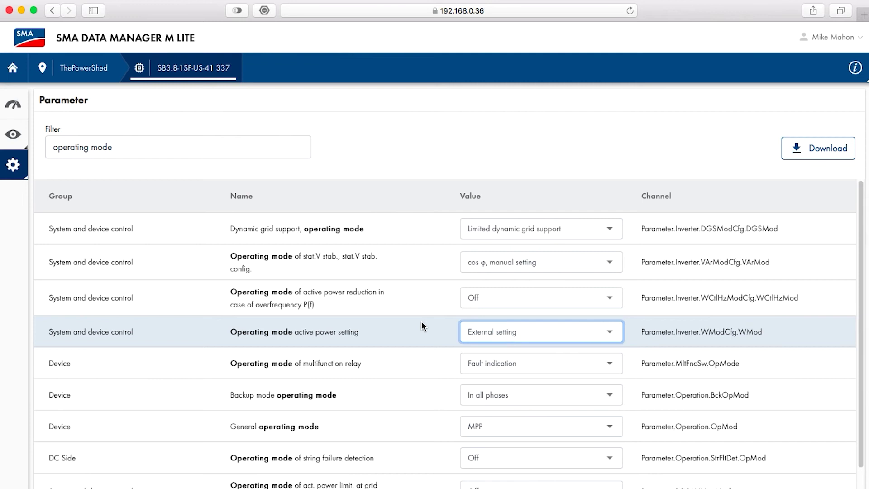
{"action": "left_click", "coordinate": [12, 68]}
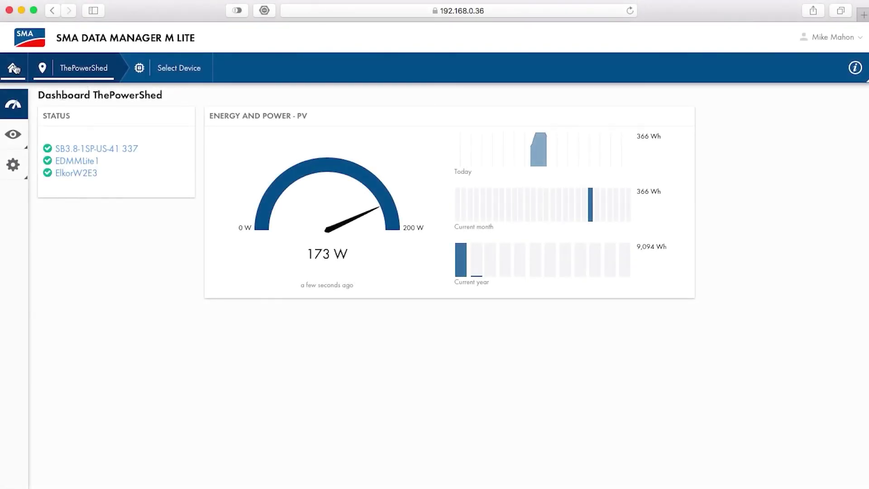
Start Active power Configuration & activation under Grid management service
{"action": "left_click", "coordinate": [13, 164]}
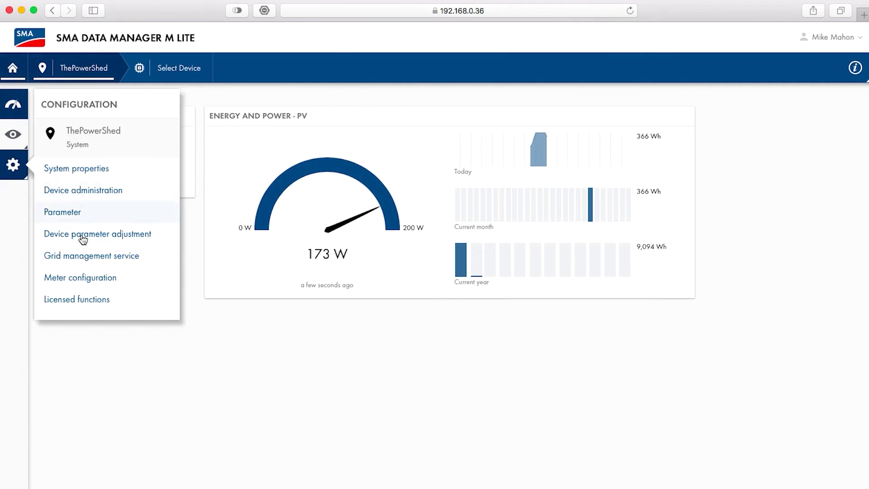
{"action": "left_click", "coordinate": [84, 257]}
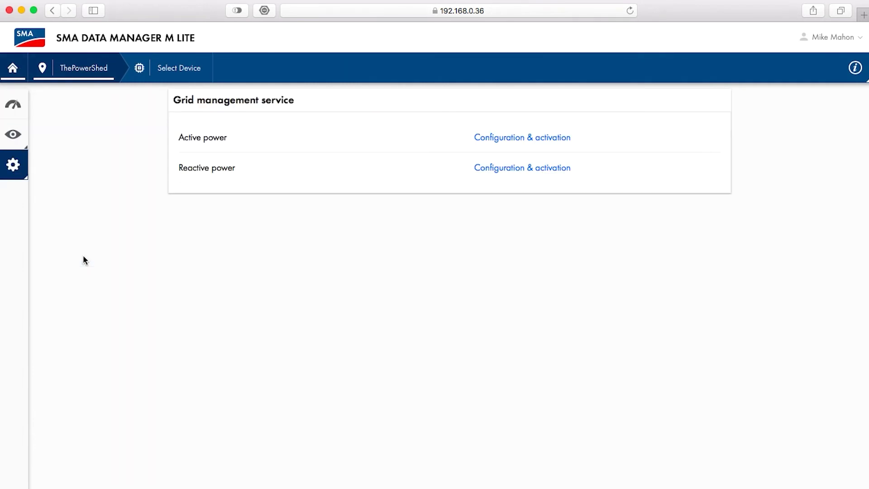
{"action": "left_click", "coordinate": [515, 137]}
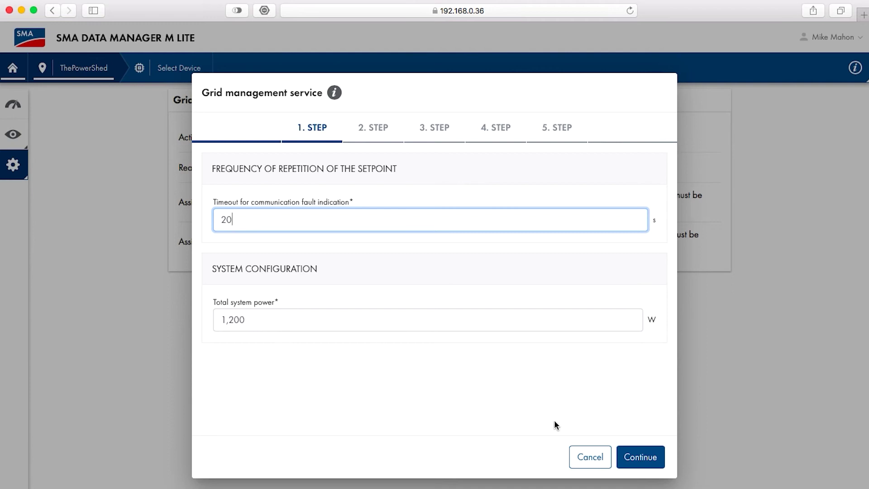
Choose Closed loop control as operating mode with Manual control as signal source
{"action": "left_click", "coordinate": [651, 467]}
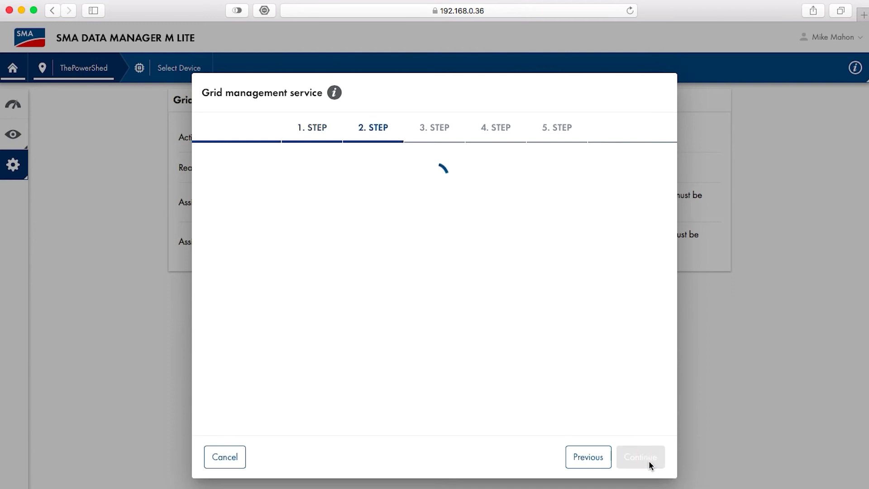
{"action": "left_click", "coordinate": [217, 246]}
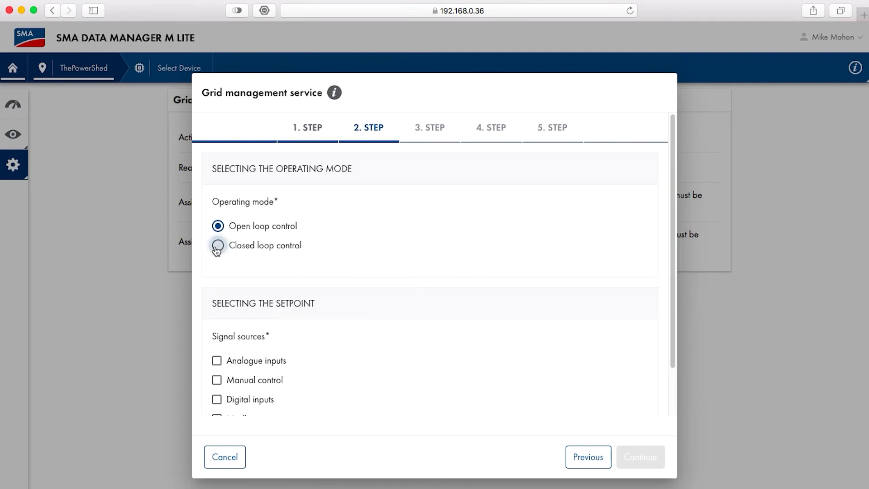
{"action": "left_click", "coordinate": [217, 381]}
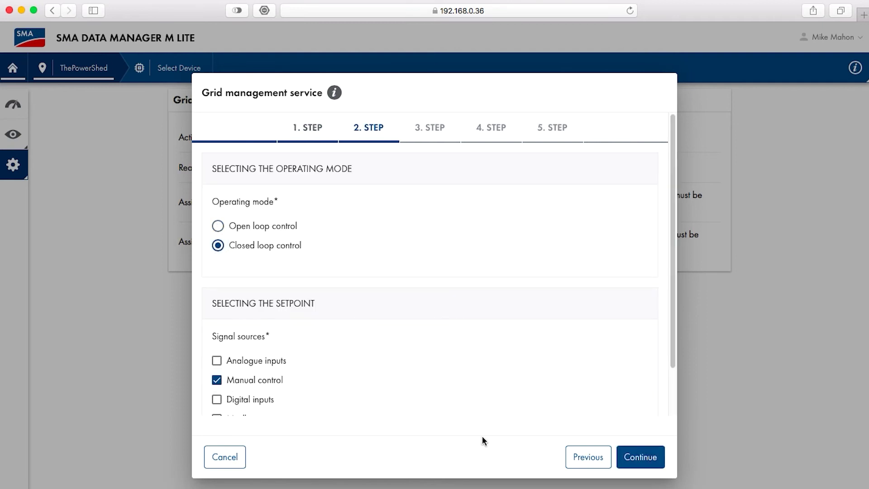
Change the active power setpoint from 100 to 0 %
{"action": "left_click", "coordinate": [639, 462]}
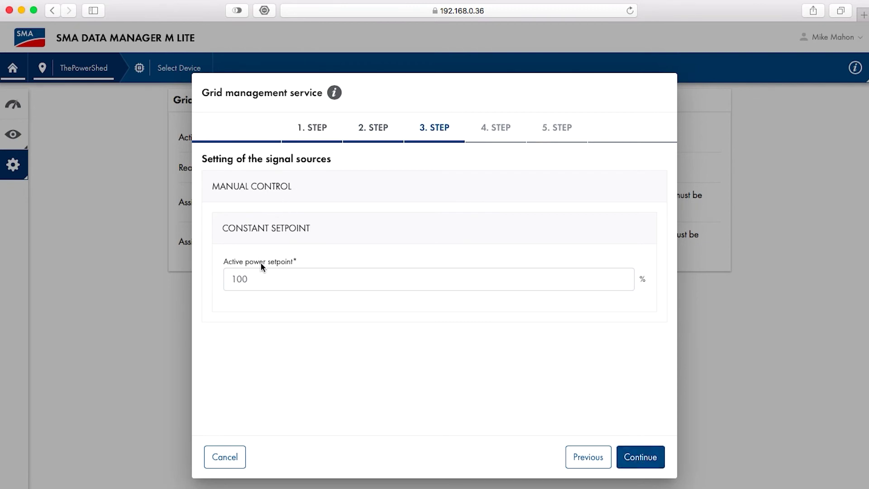
{"action": "left_click", "coordinate": [244, 279]}
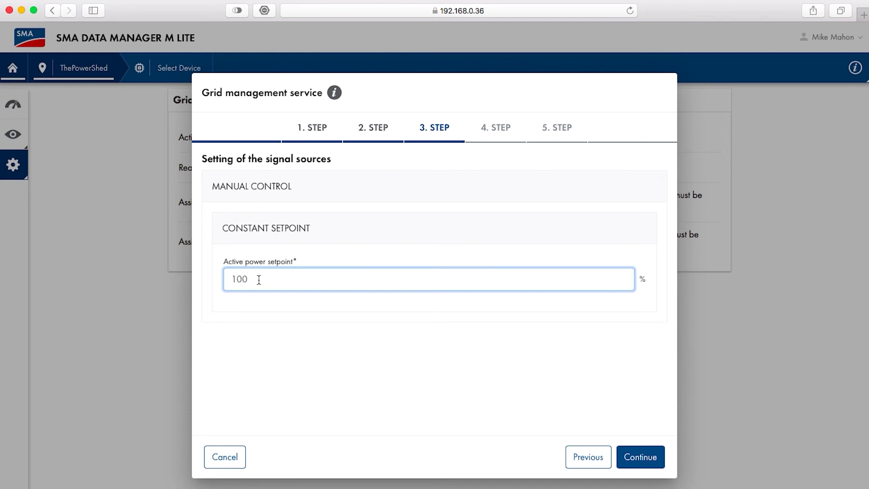
{"action": "key", "text": "BackSpace"}
{"action": "key", "text": "BackSpace"}
Activate setpoint modification speed with a 100 % active power gradient, then continue
{"action": "left_click", "coordinate": [642, 457]}
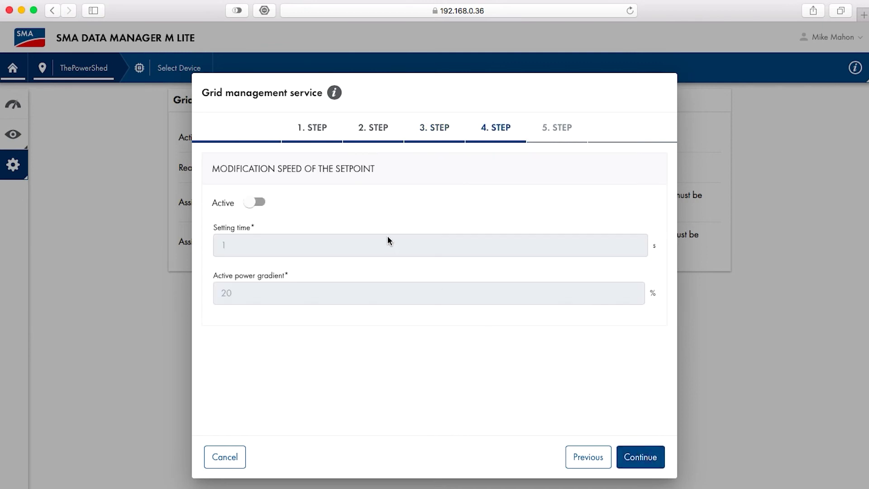
{"action": "left_click", "coordinate": [253, 202]}
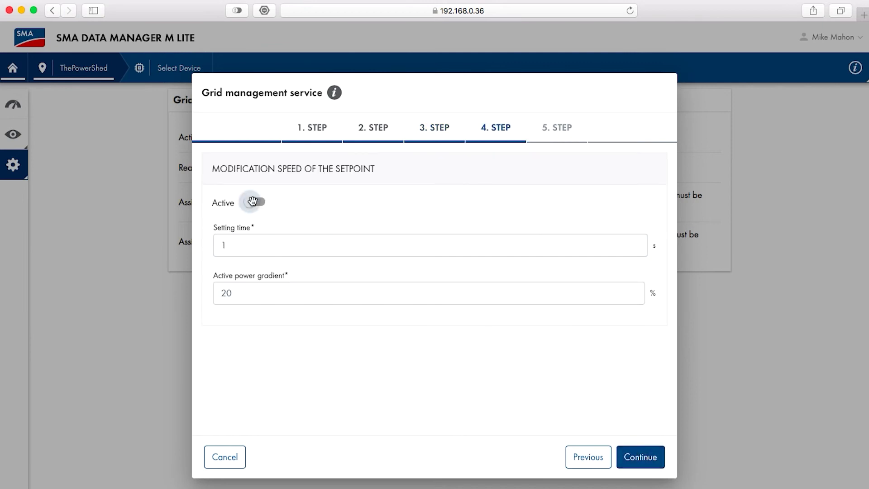
{"action": "left_click", "coordinate": [227, 292]}
{"action": "key", "text": "BackSpace"}
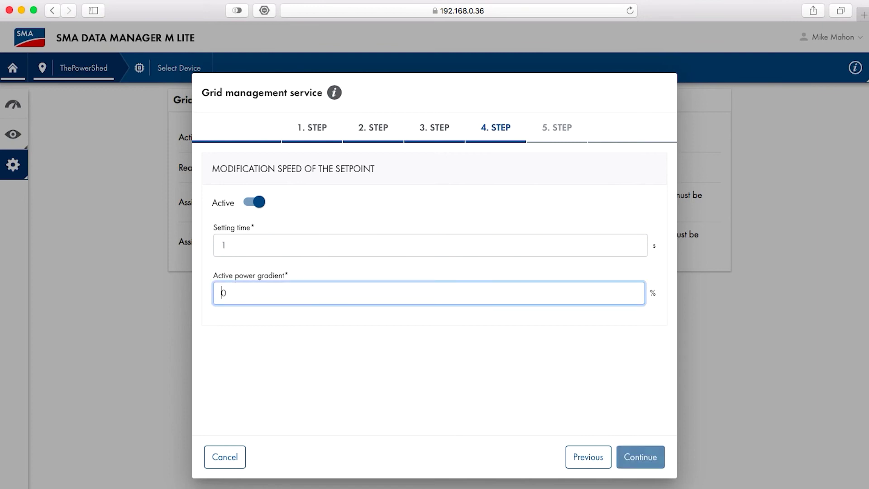
{"action": "type", "text": "100"}
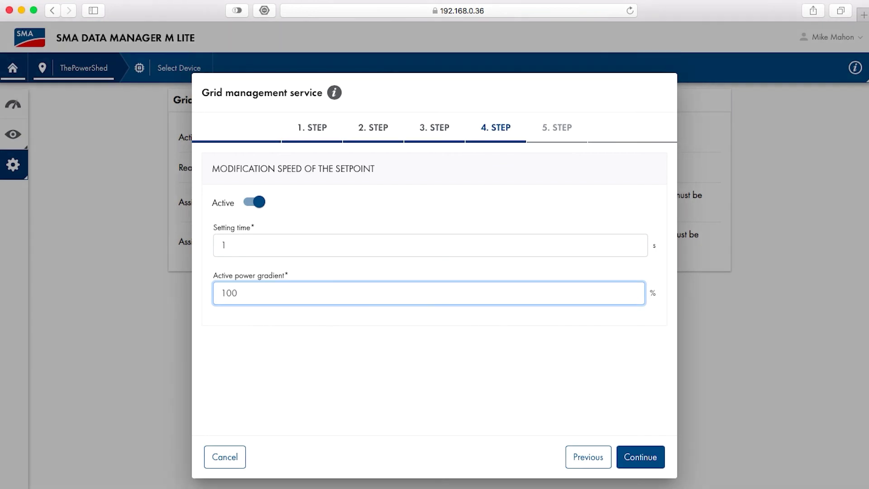
{"action": "left_click", "coordinate": [637, 457]}
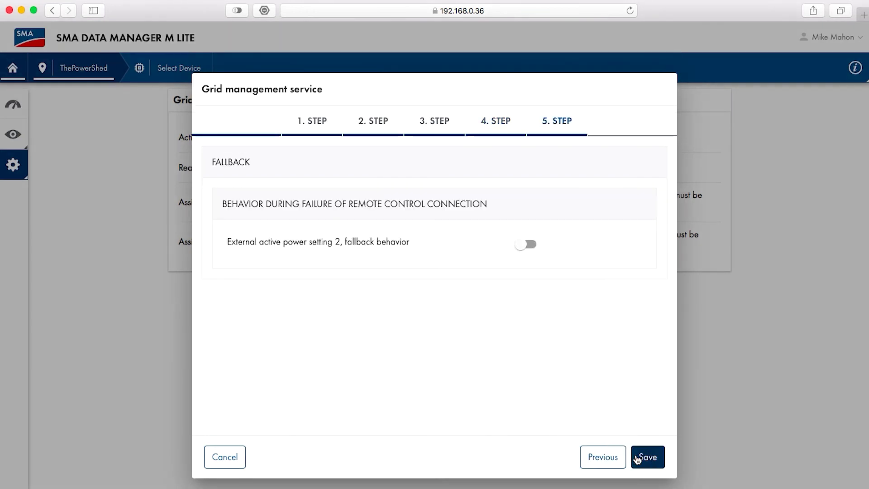
Toggle fallback behaviour on and back off, then save the active power grid management configuration
{"action": "left_click", "coordinate": [525, 244]}
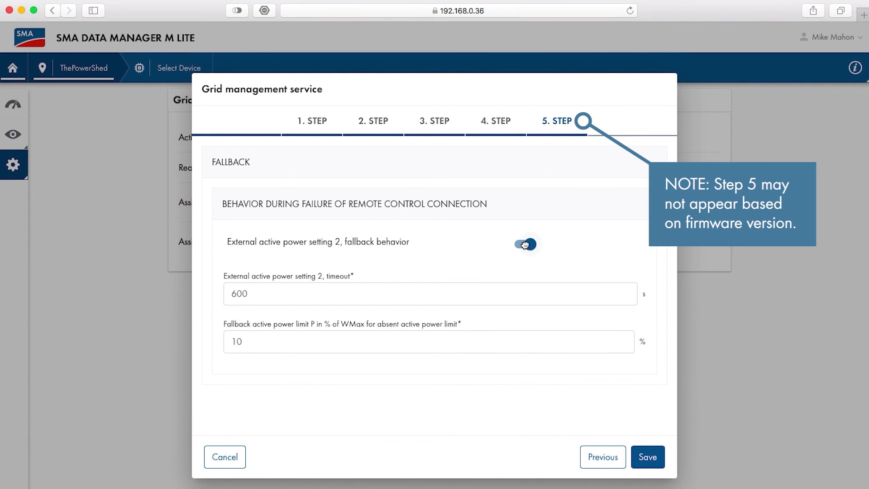
{"action": "left_click", "coordinate": [525, 245]}
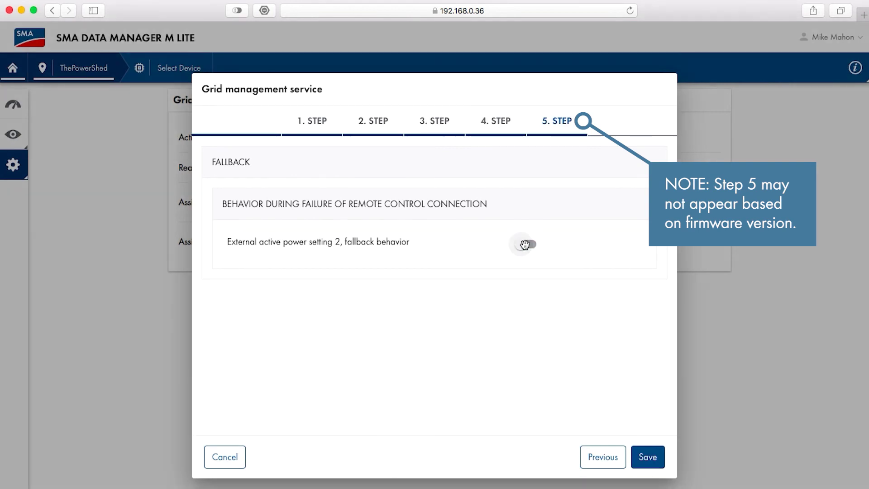
{"action": "left_click", "coordinate": [652, 457]}
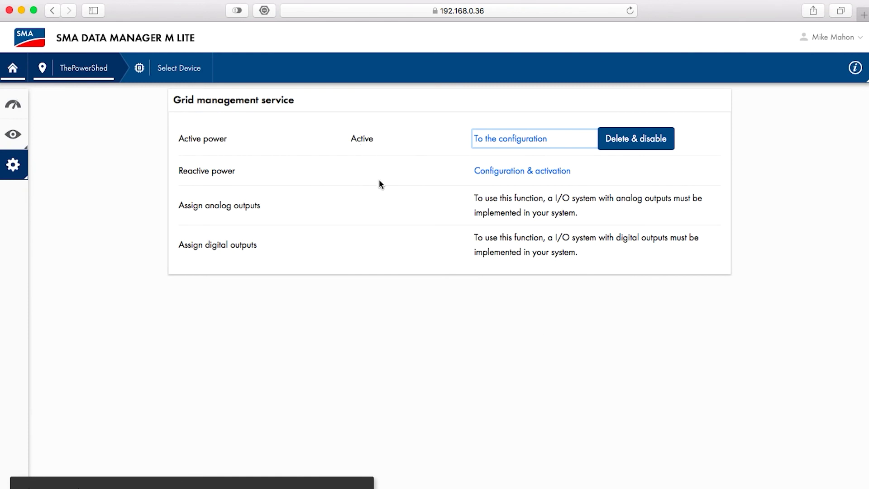
Return to the ThePowerShed system dashboard
{"action": "left_click", "coordinate": [13, 68]}
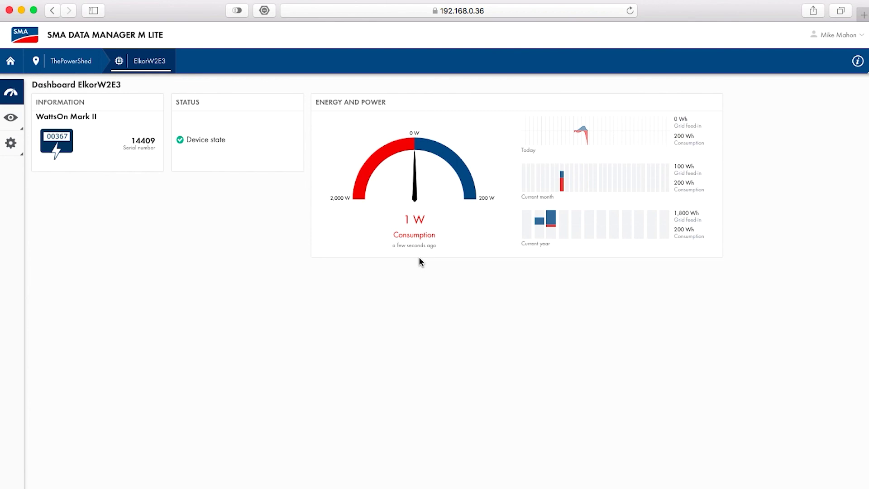
Check ElkorW2E3's instantaneous values (1 W drawn, 0 W fed in), then return to ThePowerShed
{"action": "left_click", "coordinate": [11, 121]}
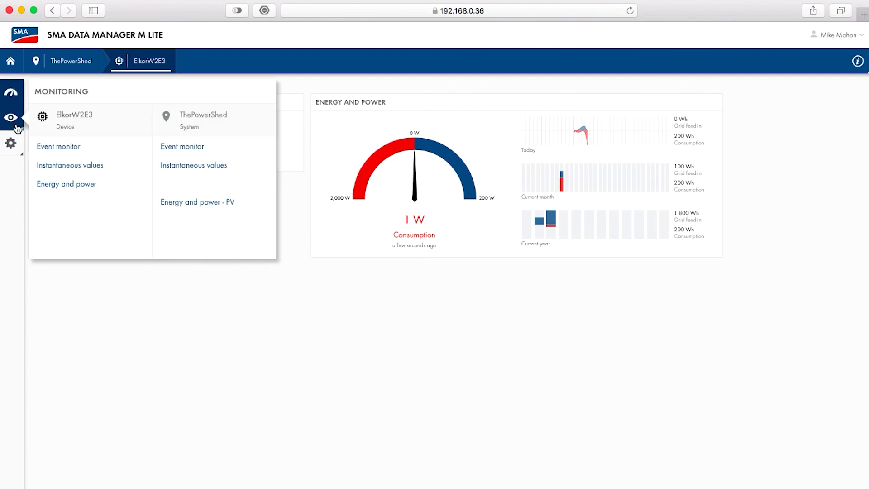
{"action": "left_click", "coordinate": [68, 174]}
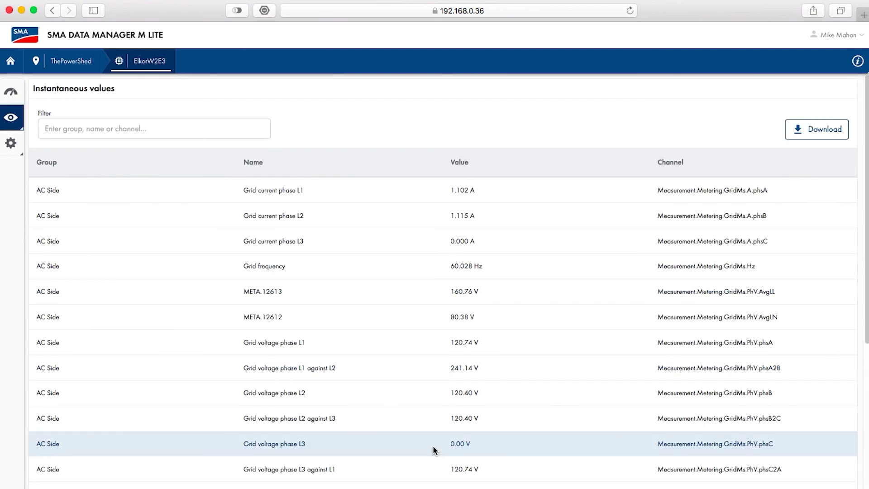
{"action": "scroll", "coordinate": [433, 448], "scroll_direction": "down", "scroll_amount": 10}
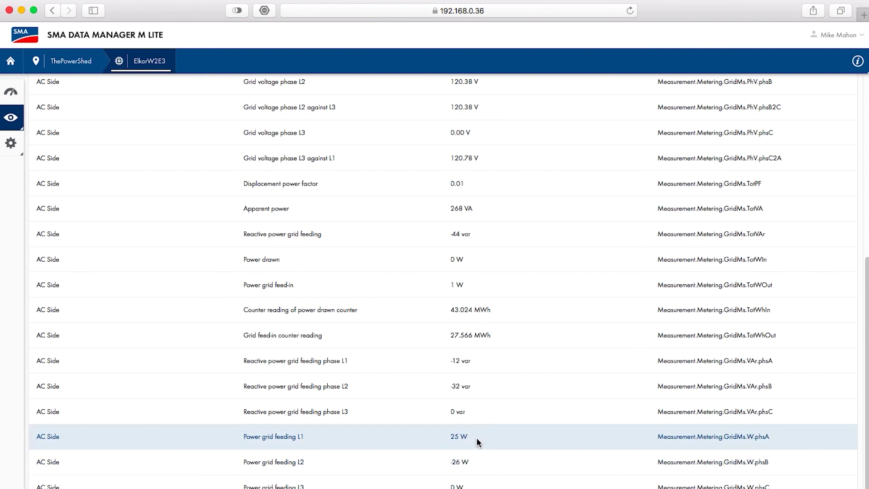
{"action": "left_click", "coordinate": [72, 61]}
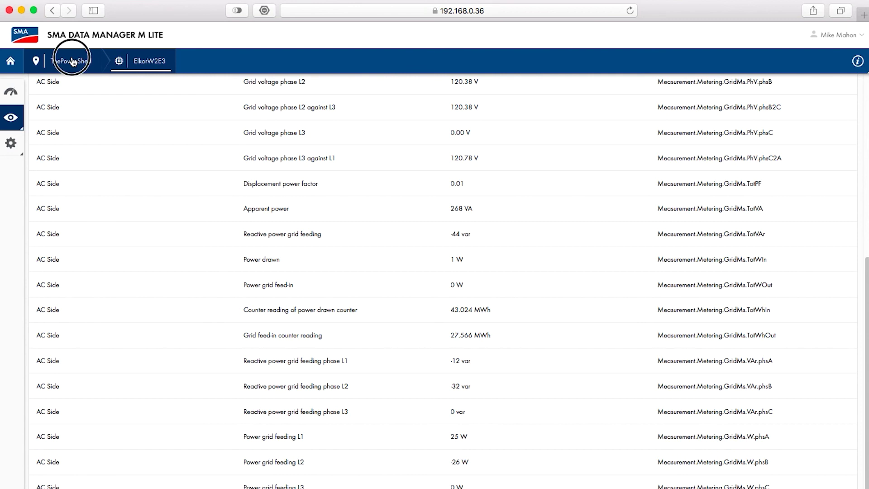